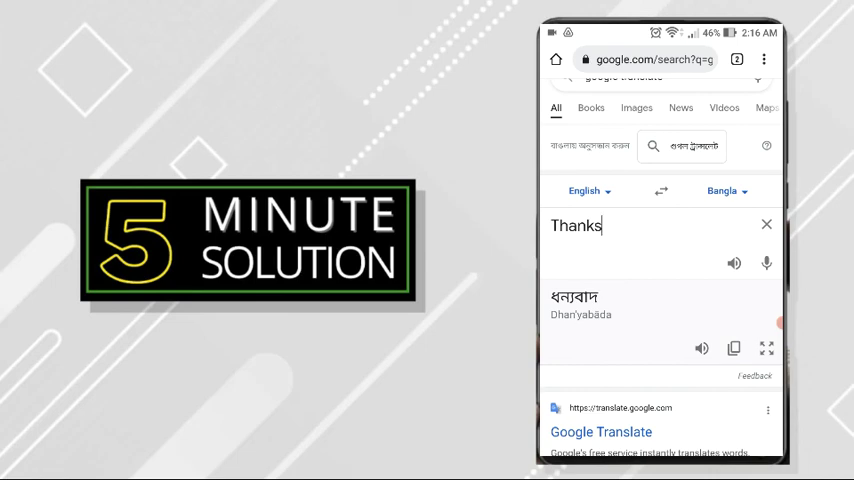
scroll(660, 300, "up", 1)
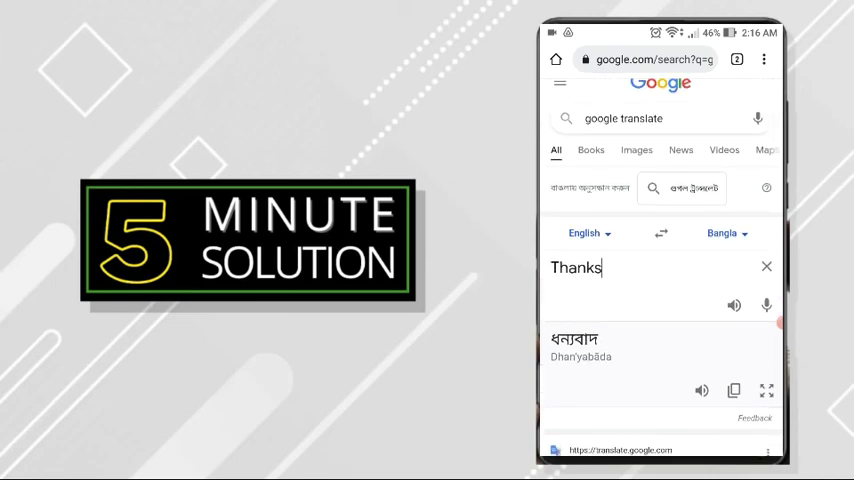